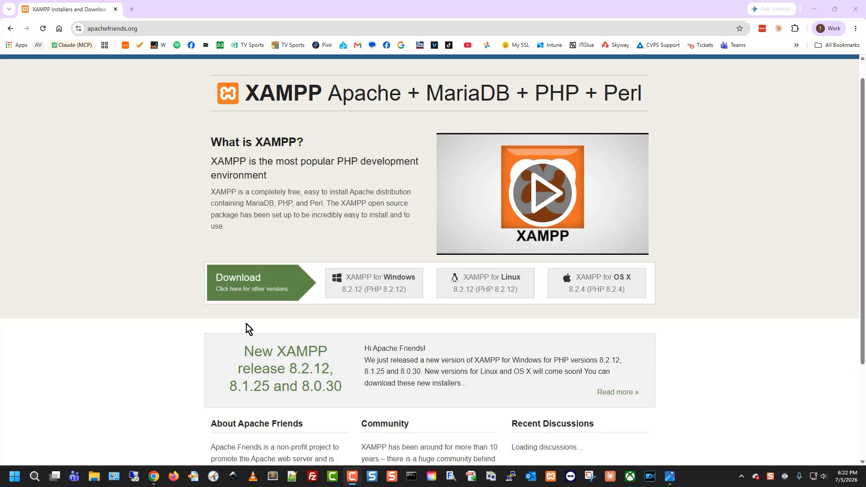
Download the XAMPP for Windows 8.2.12 installer from apachefriends.org, keeping the unverified file
click(155, 29)
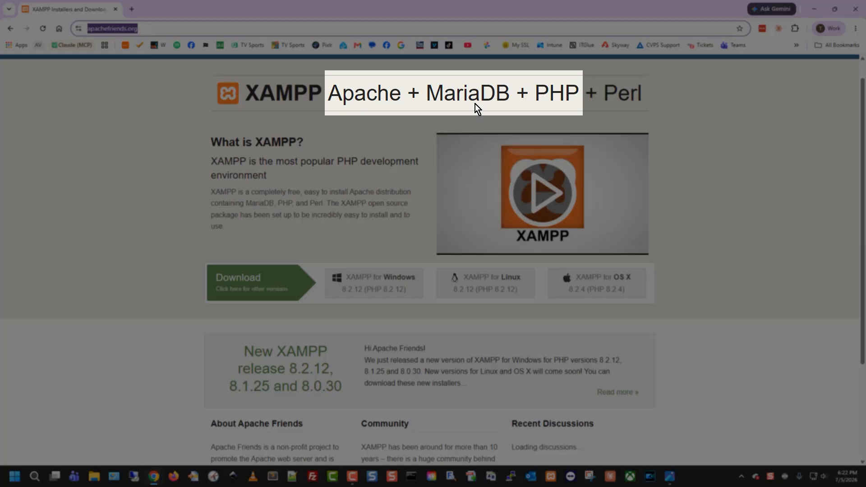
click(561, 99)
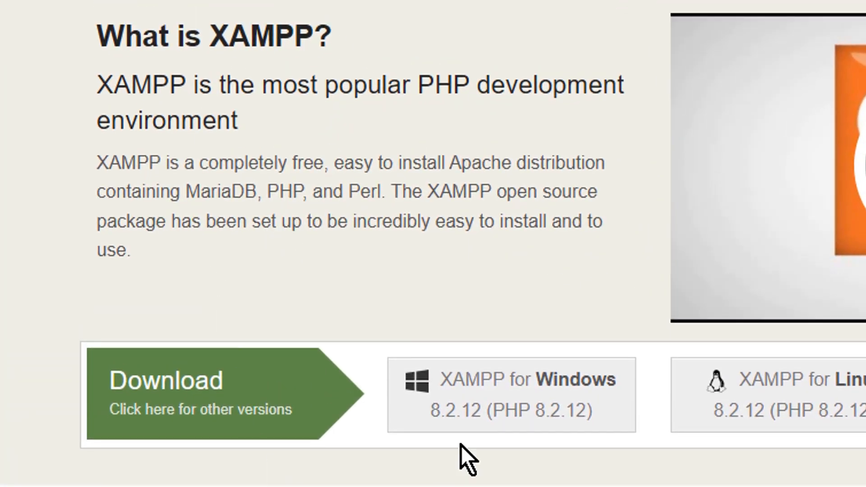
click(509, 403)
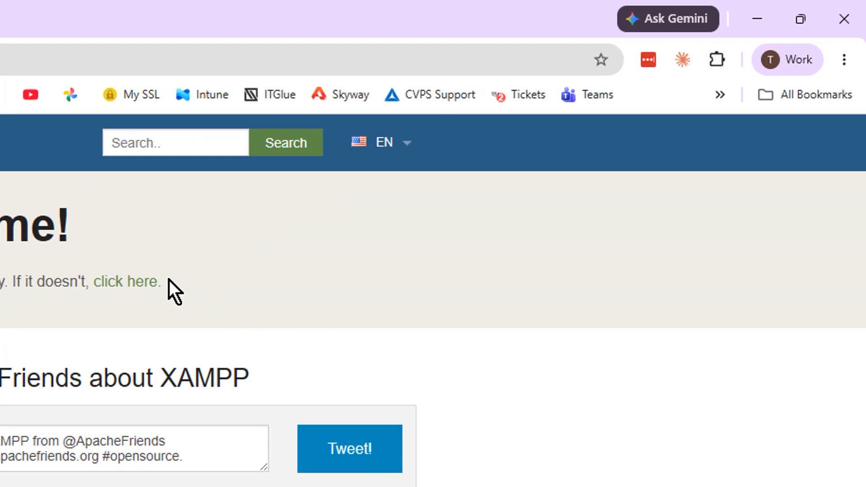
click(138, 282)
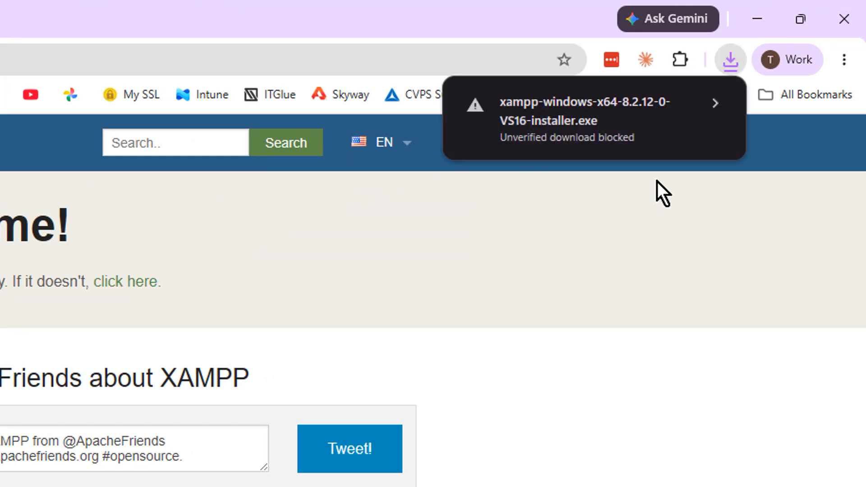
click(634, 128)
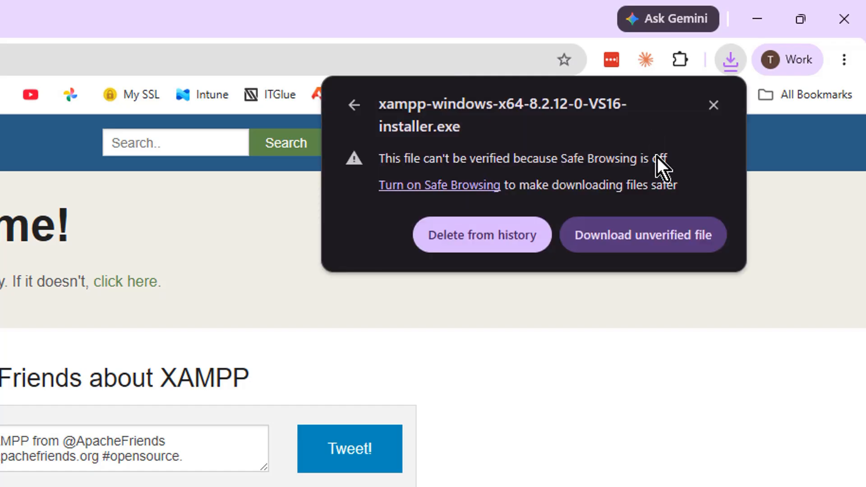
click(634, 252)
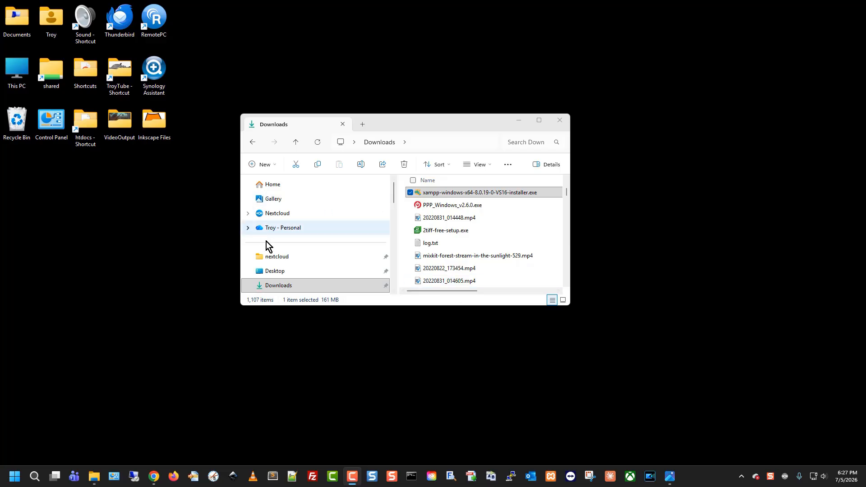
Run xampp-windows-x64-8.0.19-0-VS16-installer.exe from the Downloads folder, allowing device changes and continuing past the antivirus and UAC warnings
click(447, 195)
double_click(447, 193)
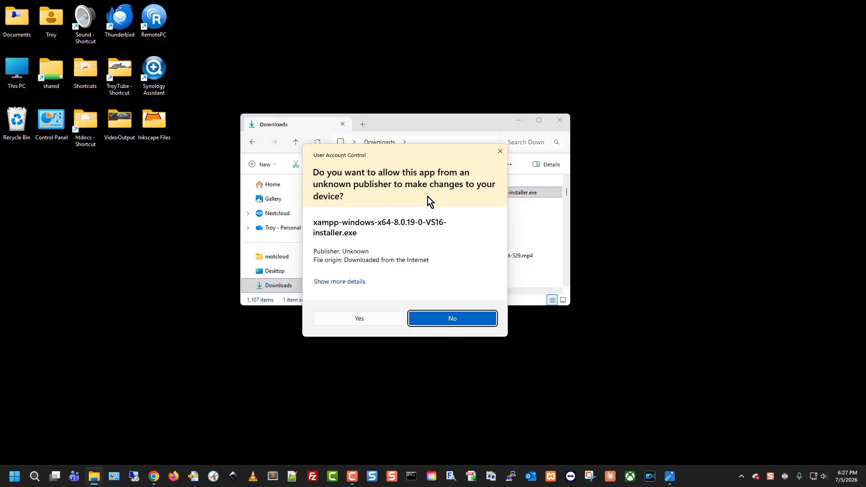
click(380, 319)
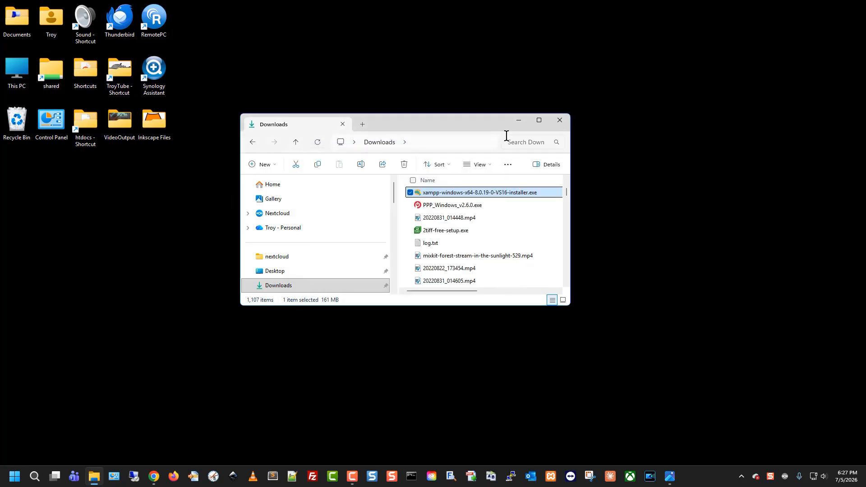
click(559, 120)
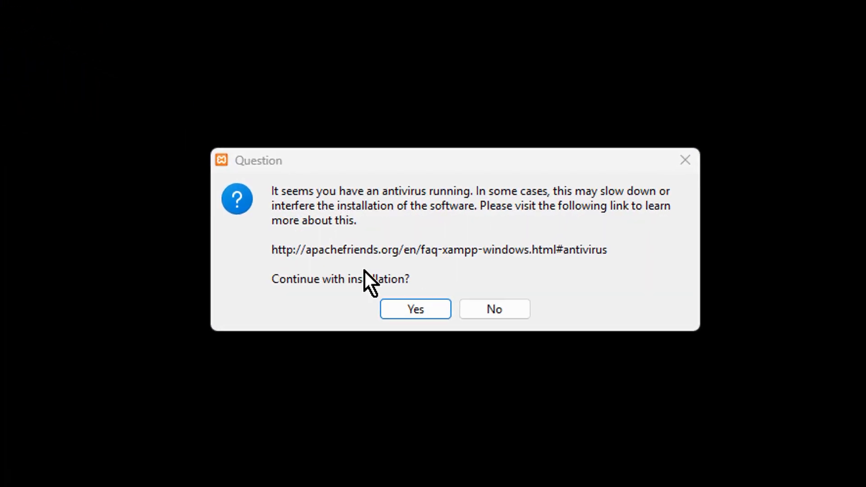
click(410, 311)
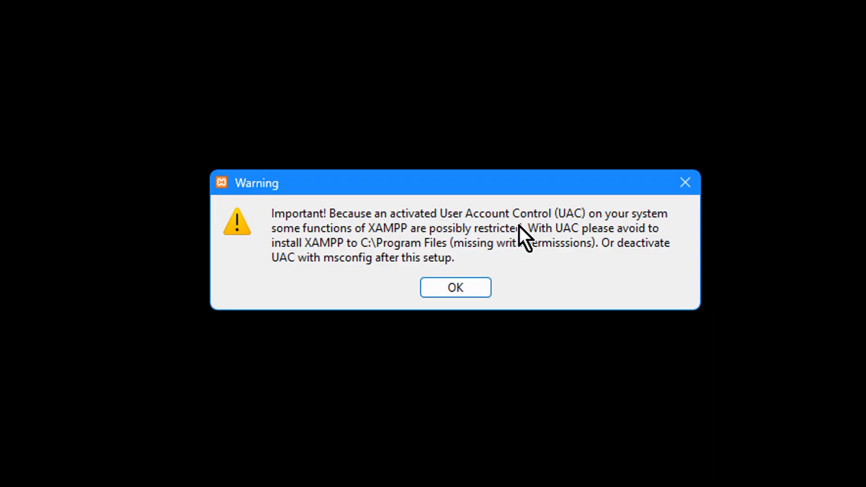
click(469, 284)
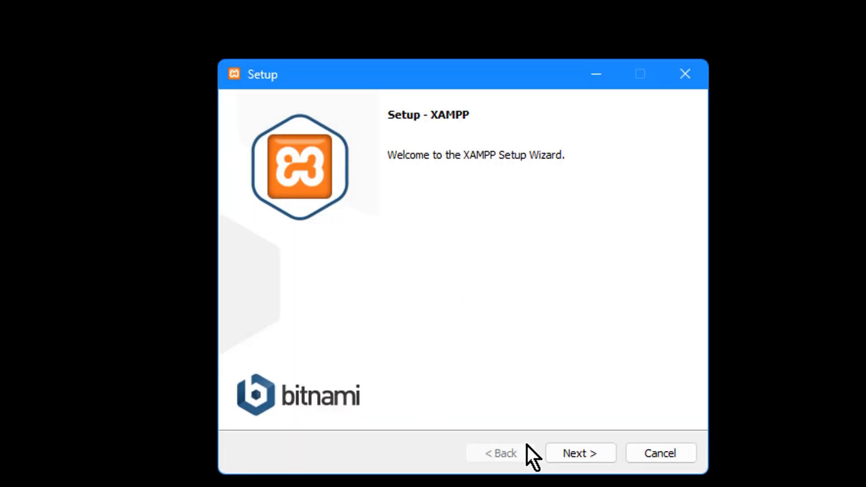
Set up XAMPP with all components, the C:\xampp installation folder and English as the language
click(588, 454)
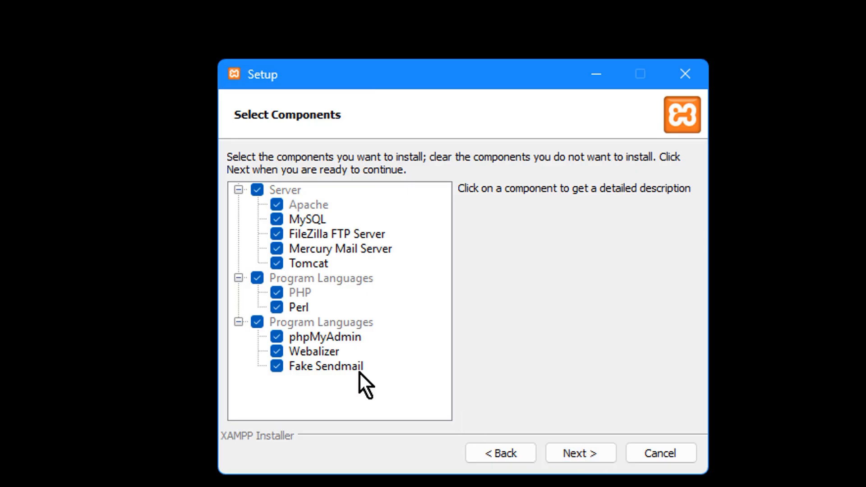
click(569, 454)
drag(351, 187, 236, 184)
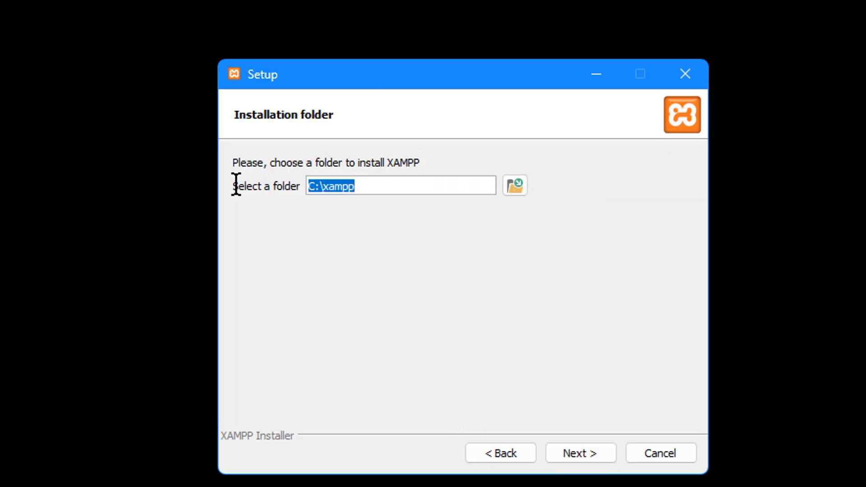
click(602, 452)
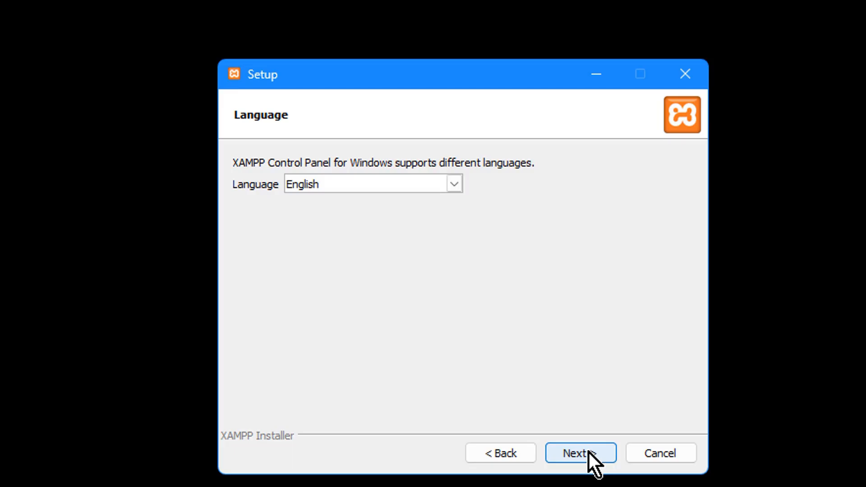
click(588, 451)
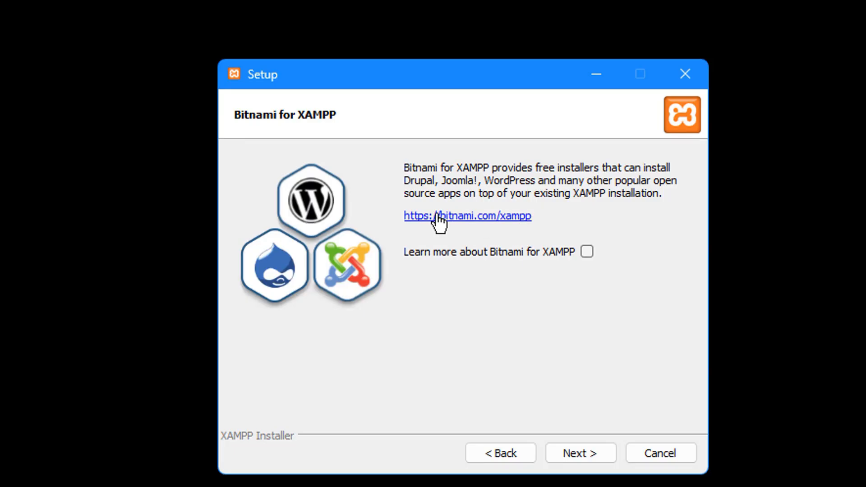
Install XAMPP without the Bitnami information option, and finish setup with the Control Panel set to start
click(578, 460)
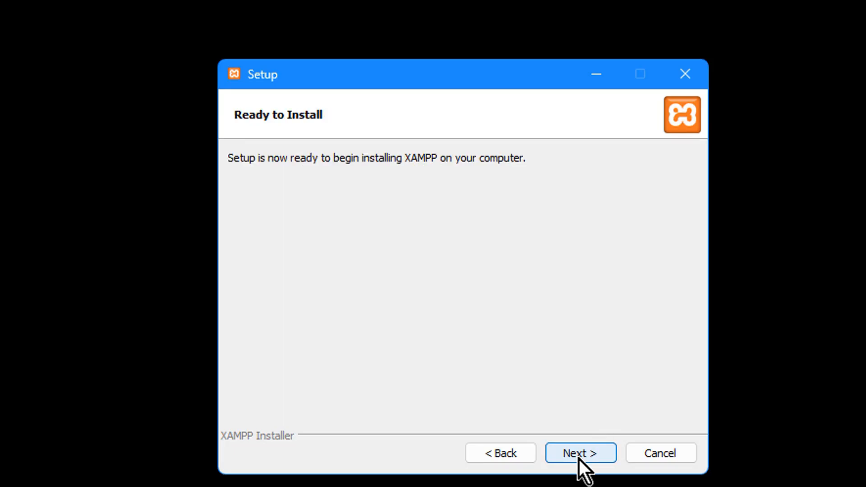
click(578, 459)
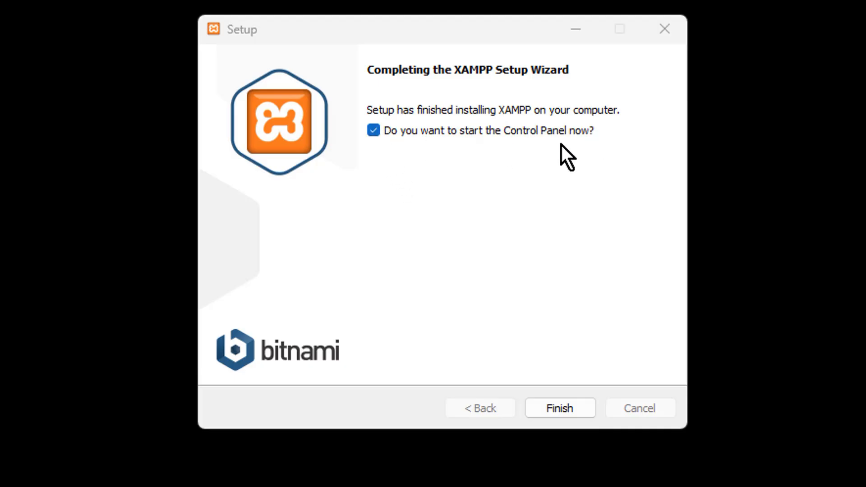
click(561, 407)
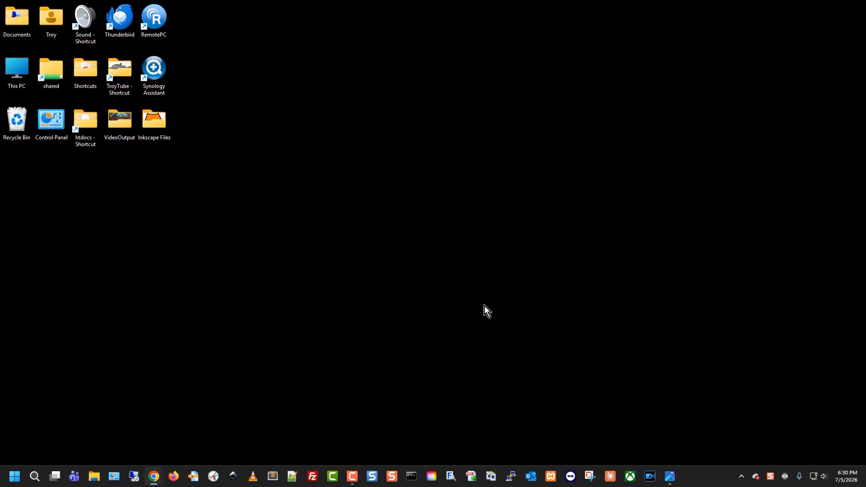
Reposition the XAMPP Control Panel window and start the Apache and MySQL modules
drag(143, 12, 391, 151)
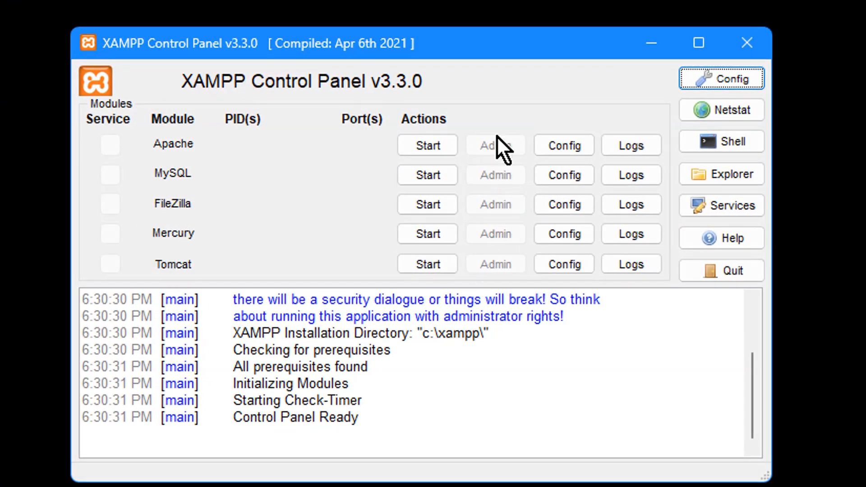
drag(505, 45, 503, 101)
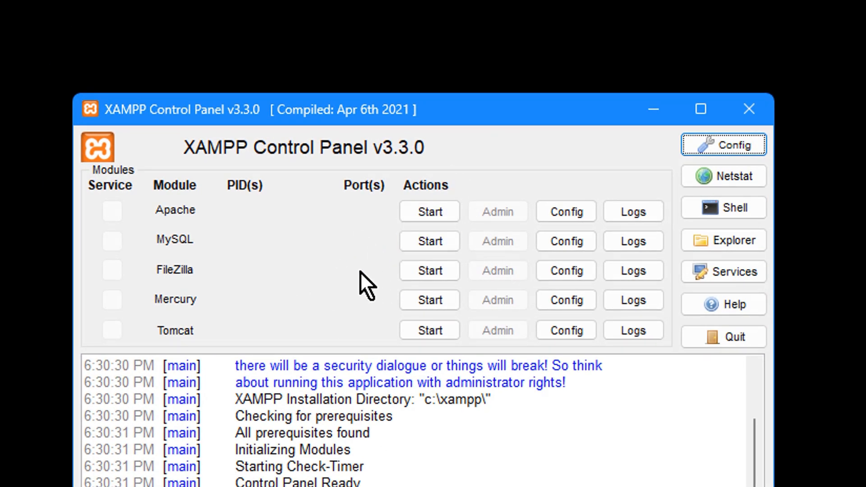
click(434, 215)
click(431, 244)
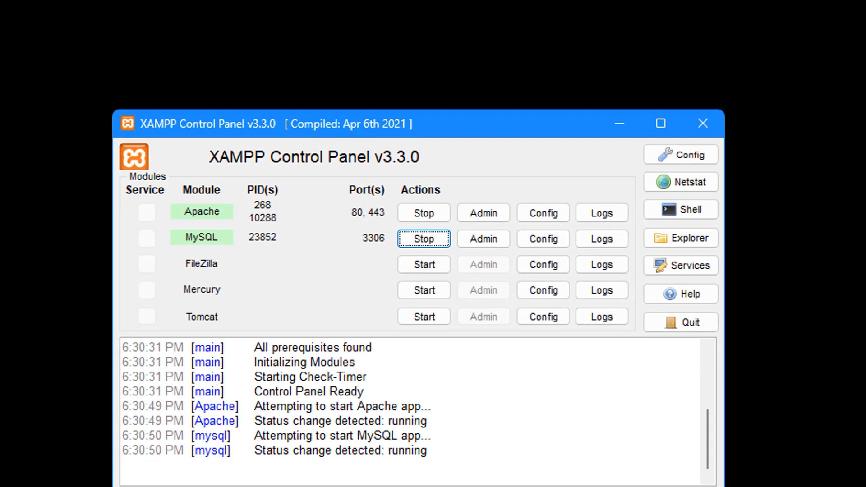
Switch to the Chrome window with the XAMPP site and load localhost in its tab
click(136, 486)
click(85, 445)
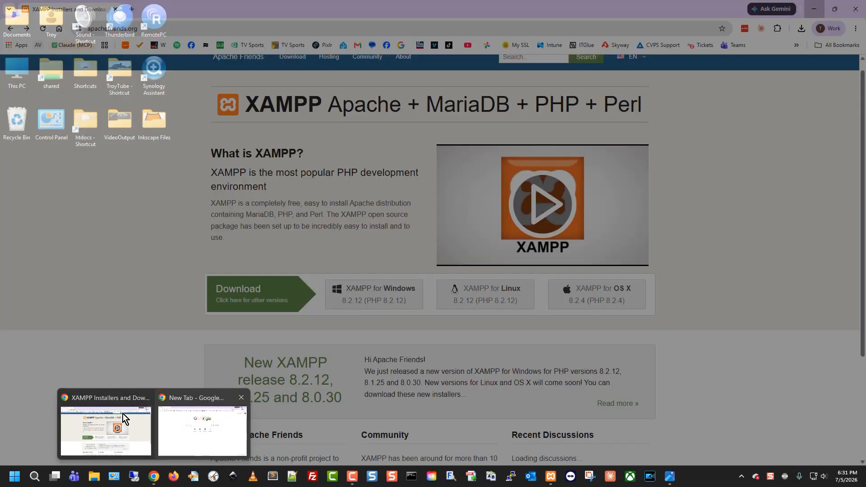
click(169, 27)
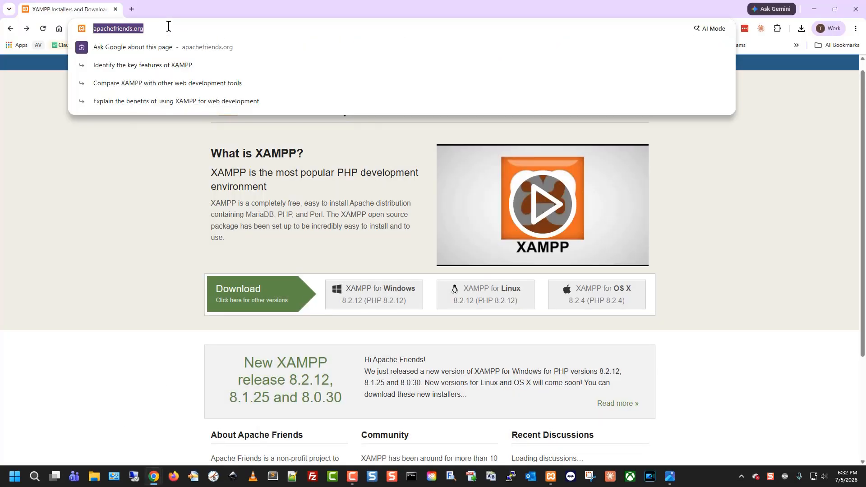
key(BackSpace)
text(localhost)
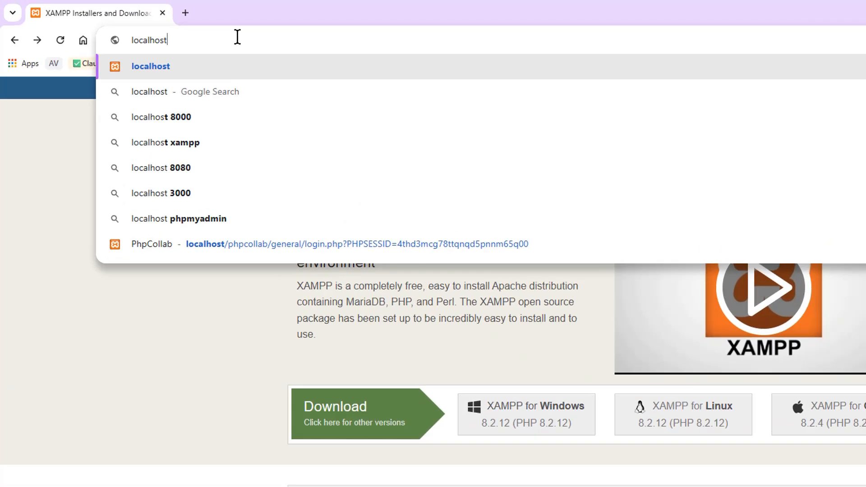
key(BackSpace)
text(t)
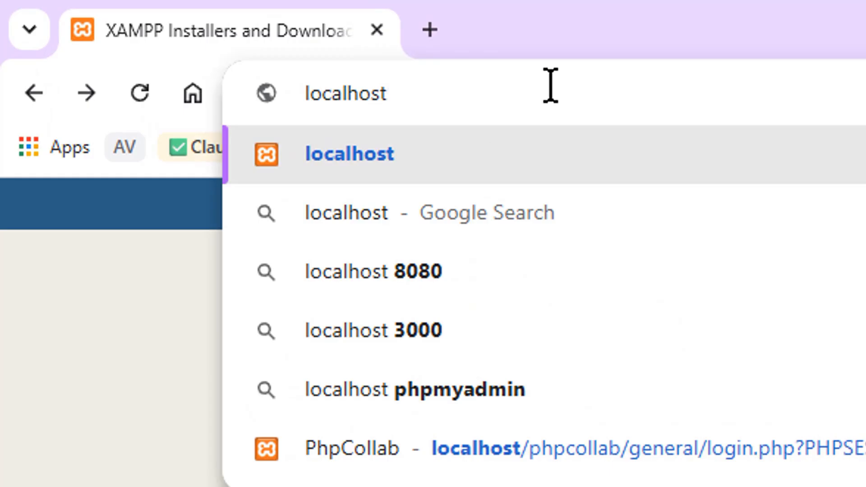
key(Return)
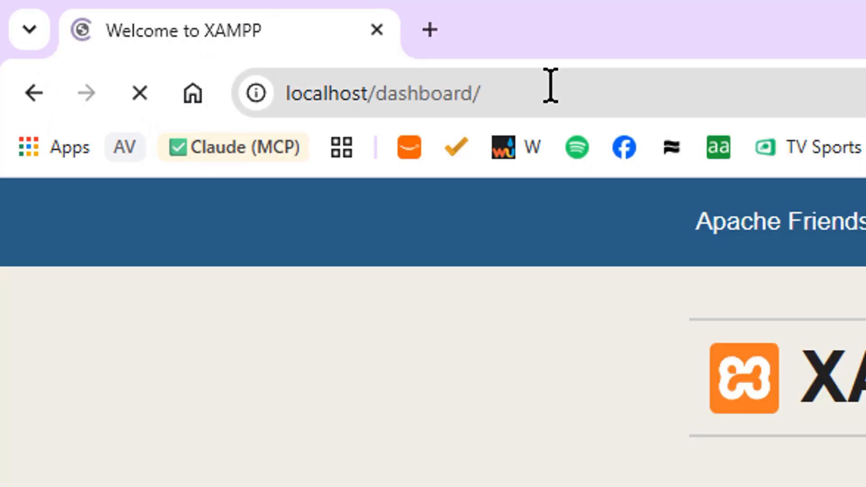